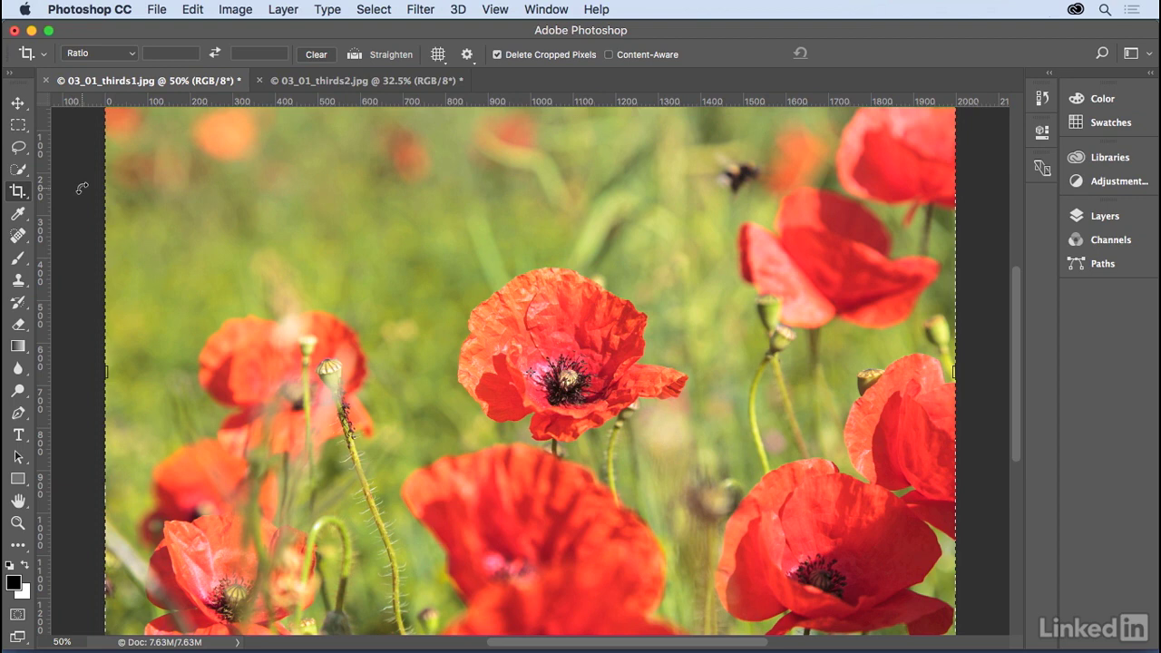
- Check the crop overlay options and bring up the Rule of Thirds crop preview on the whole poppy photo
click(439, 54)
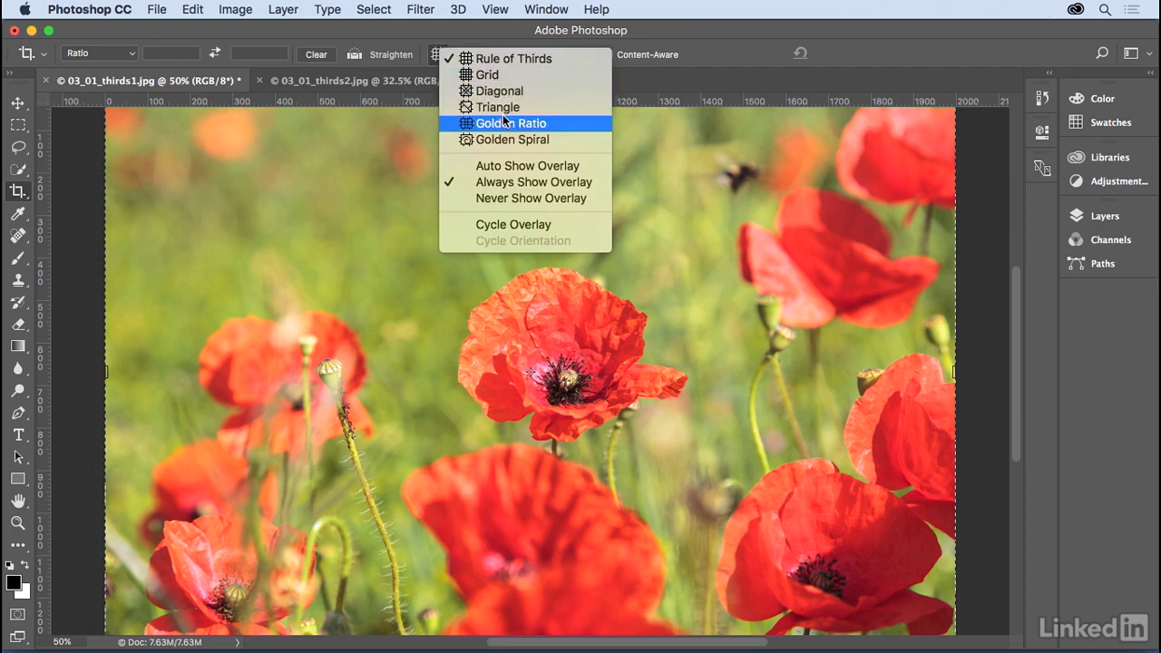
click(468, 55)
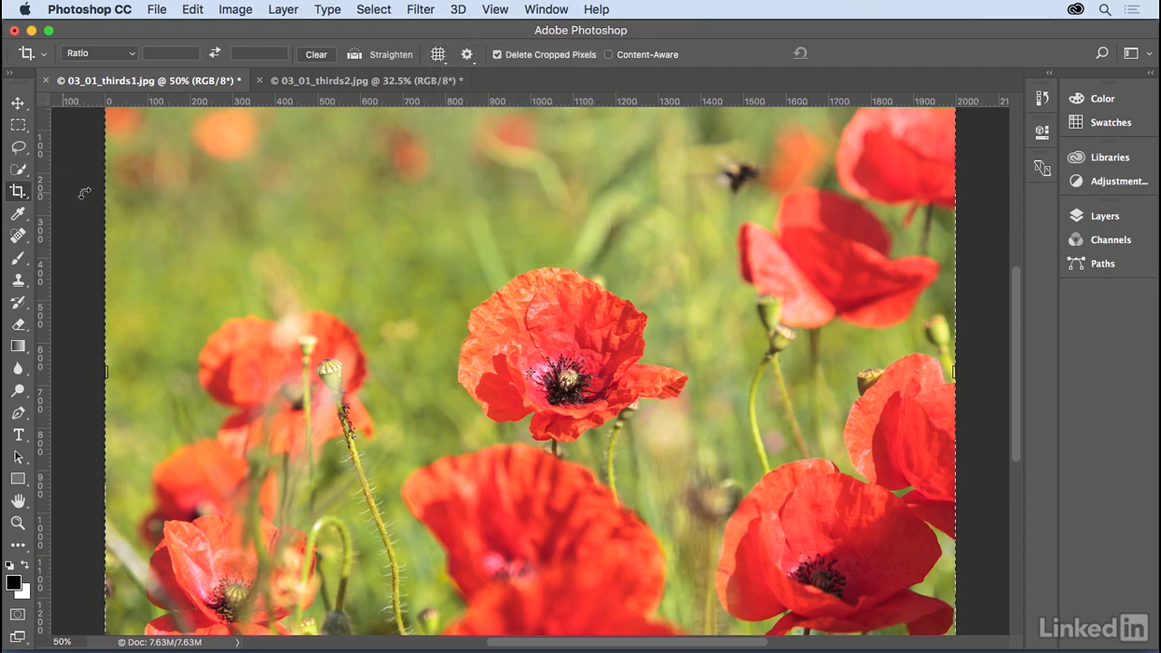
key(super+minus)
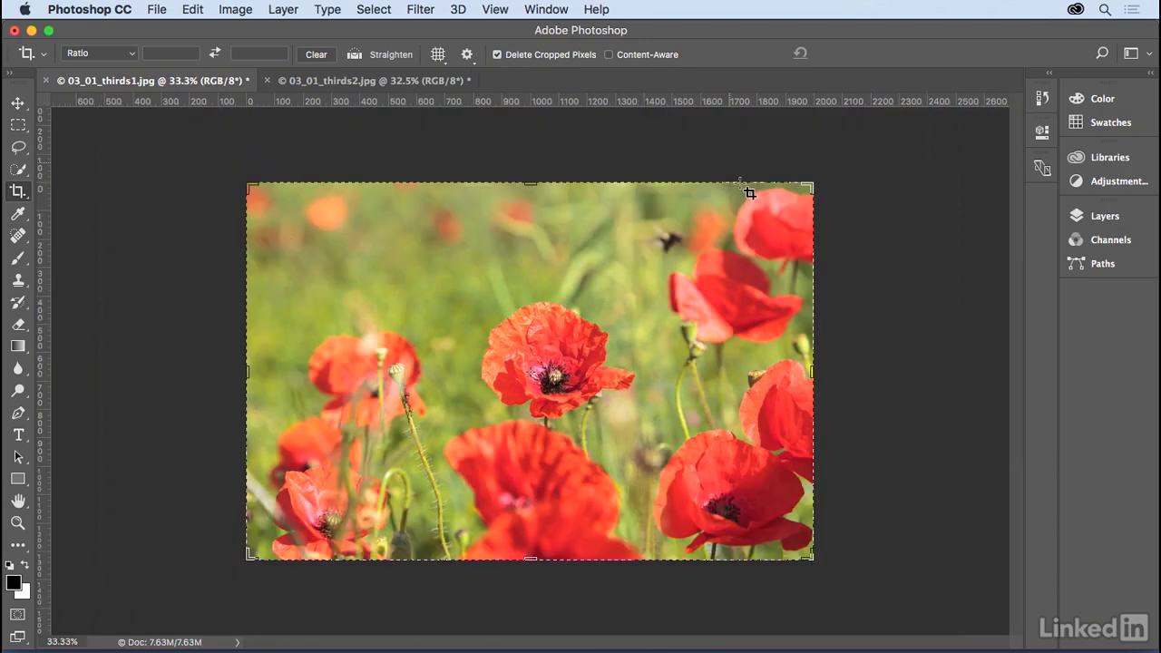
click(482, 277)
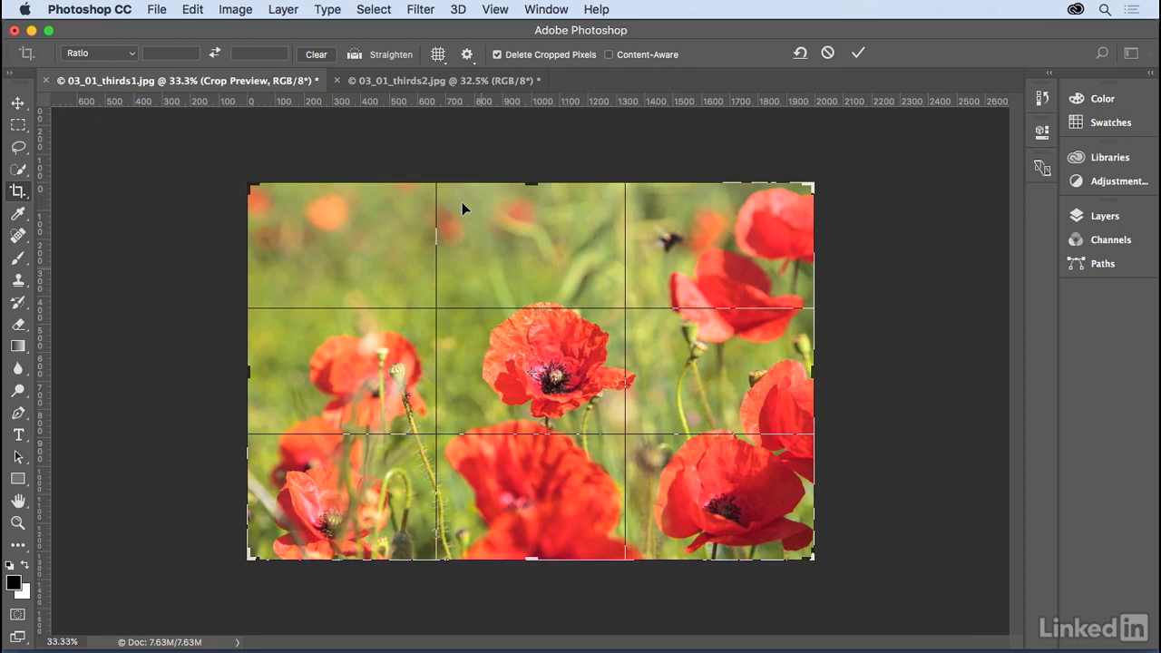
click(442, 55)
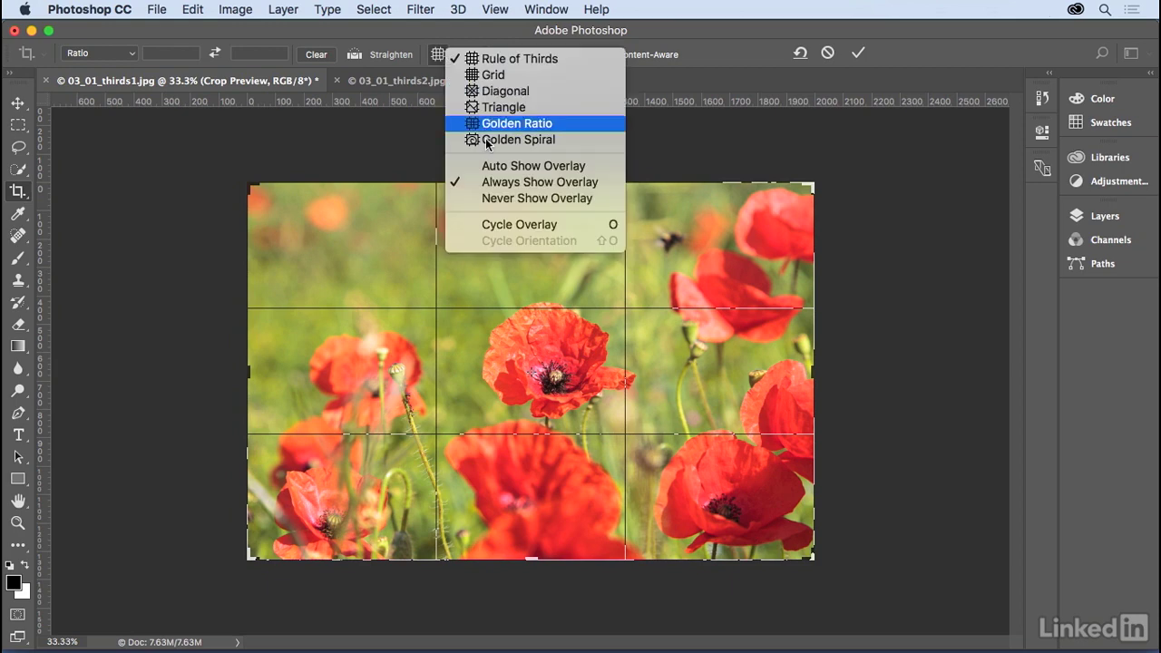
click(504, 192)
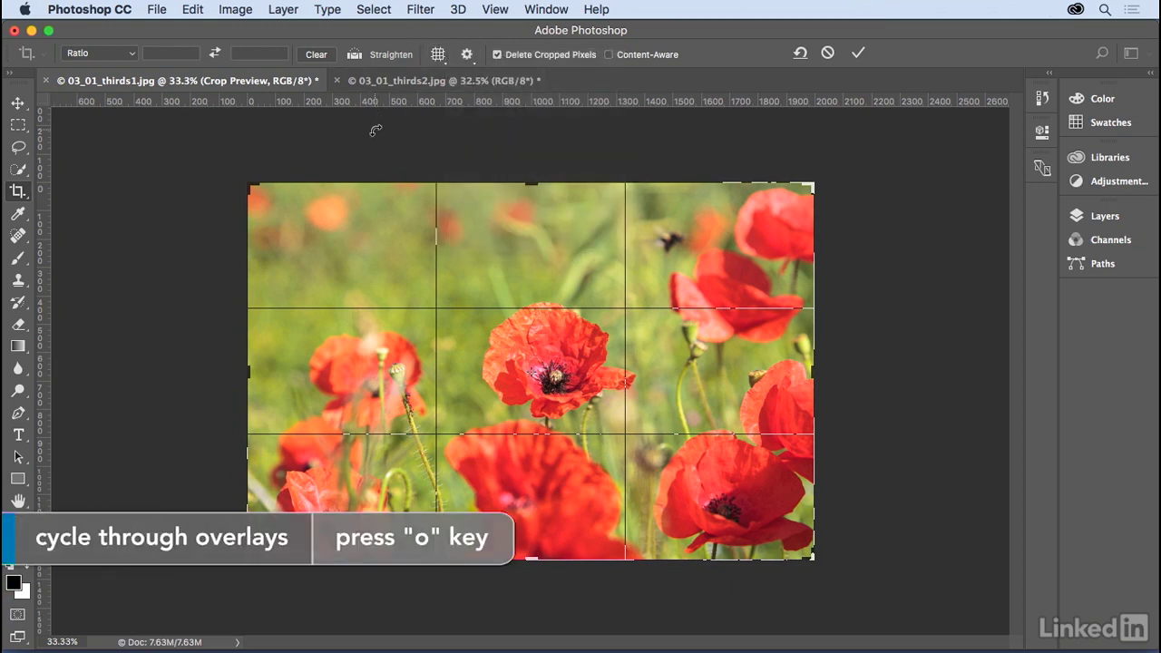
- Cycle through the available crop overlays on the poppy photo and return to Rule of Thirds
key(o)
key(o)
key(o)
key(o)
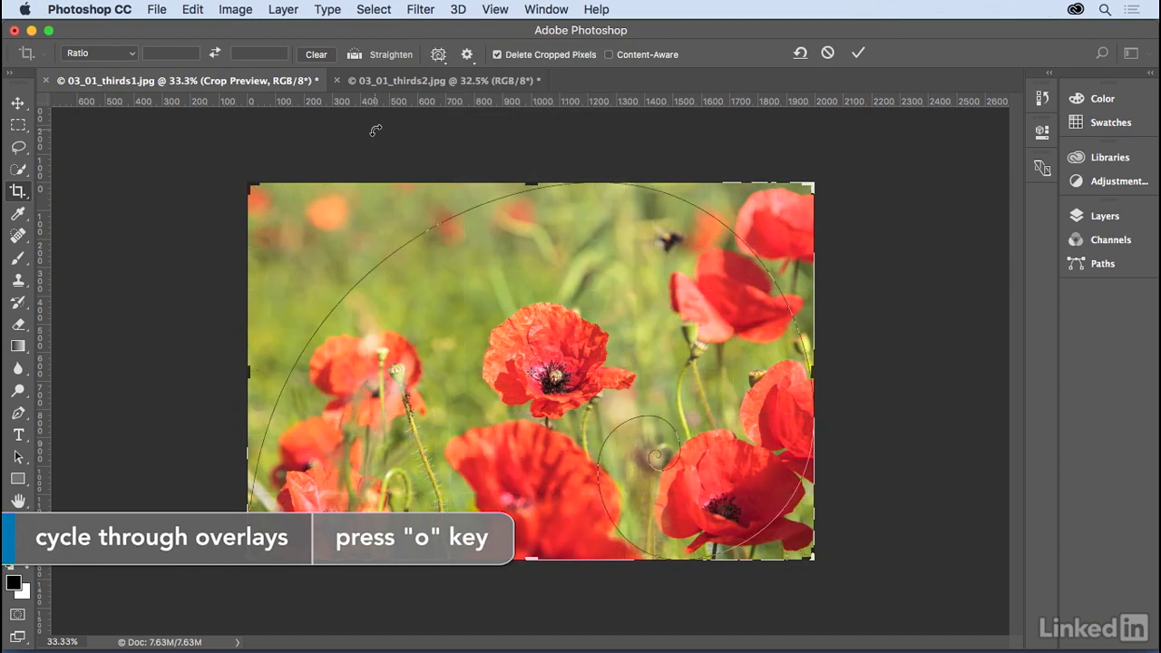
key(o)
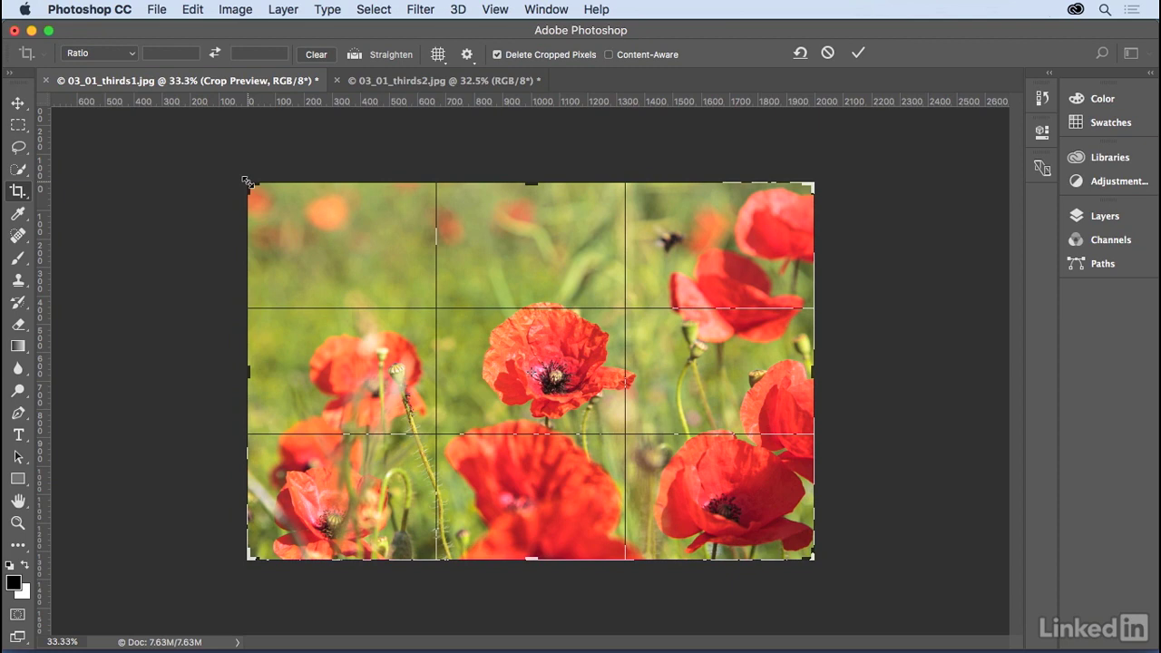
- Turn off Delete Cropped Pixels and crop to about 1440 by 960 px, placing the central poppy near the upper-left thirds intersection
click(497, 56)
drag(248, 185, 328, 220)
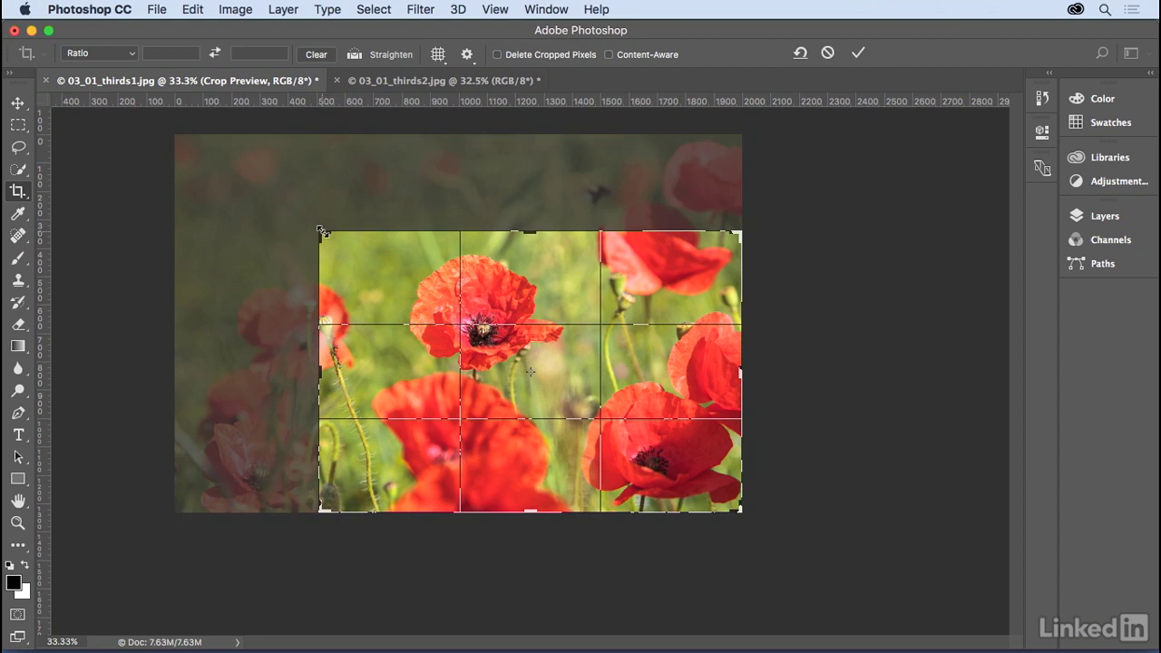
drag(322, 231, 313, 220)
click(546, 273)
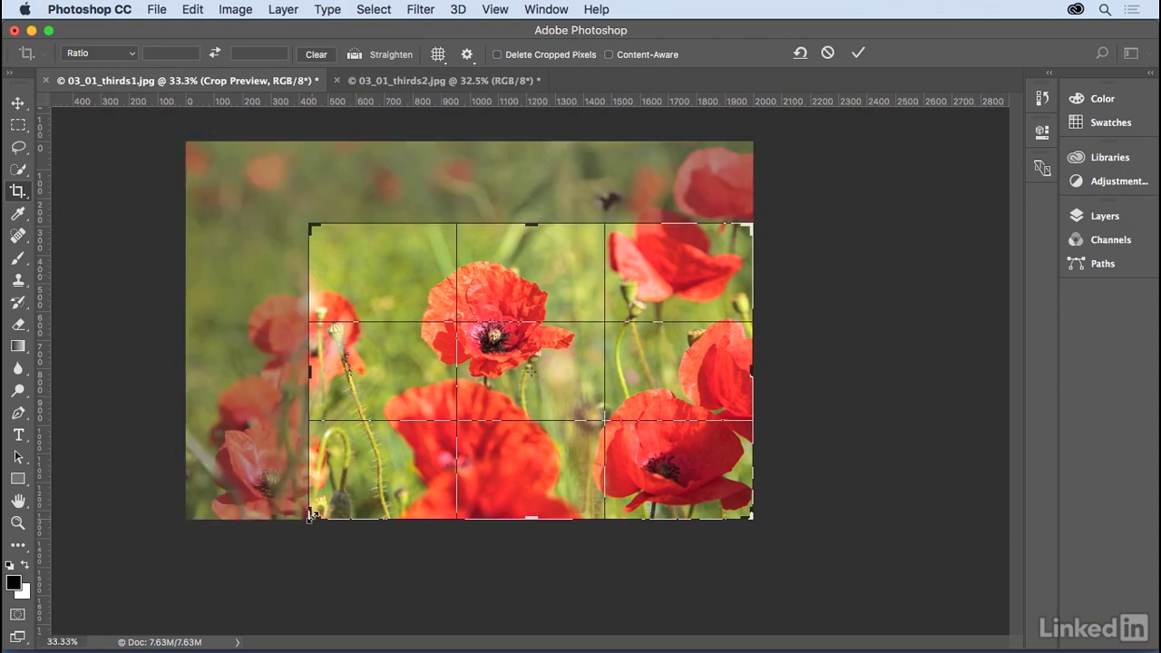
drag(311, 517, 334, 503)
key(Return)
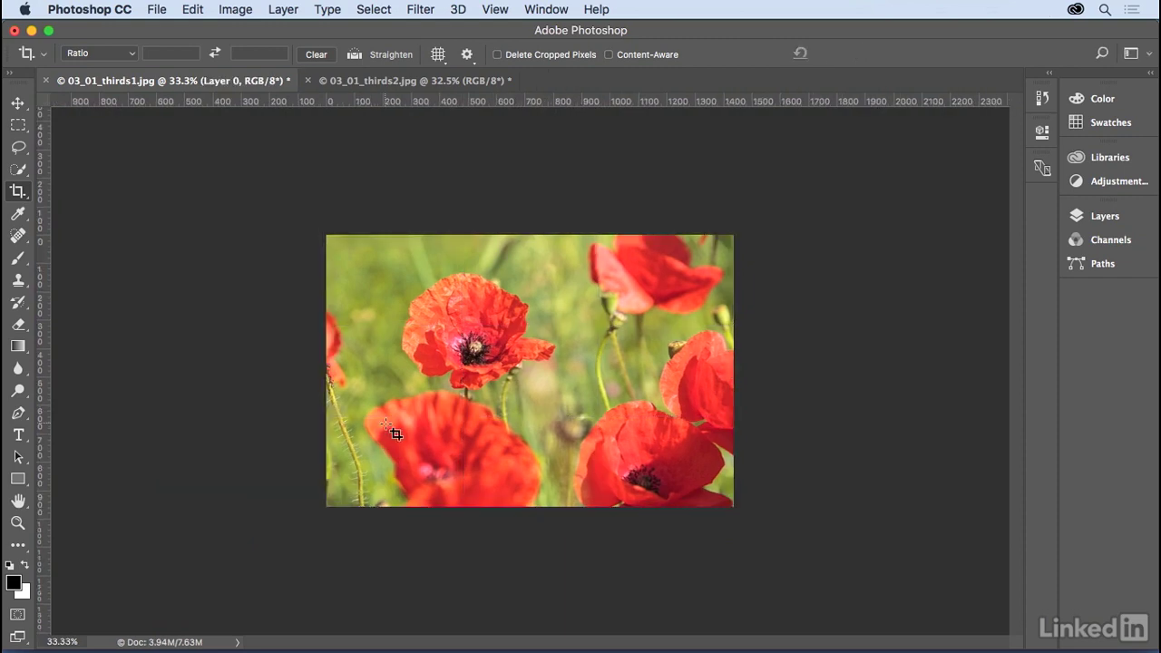
- Compare the cropped poppy photo with the original framing by undoing and reapplying the crop
key(super+0)
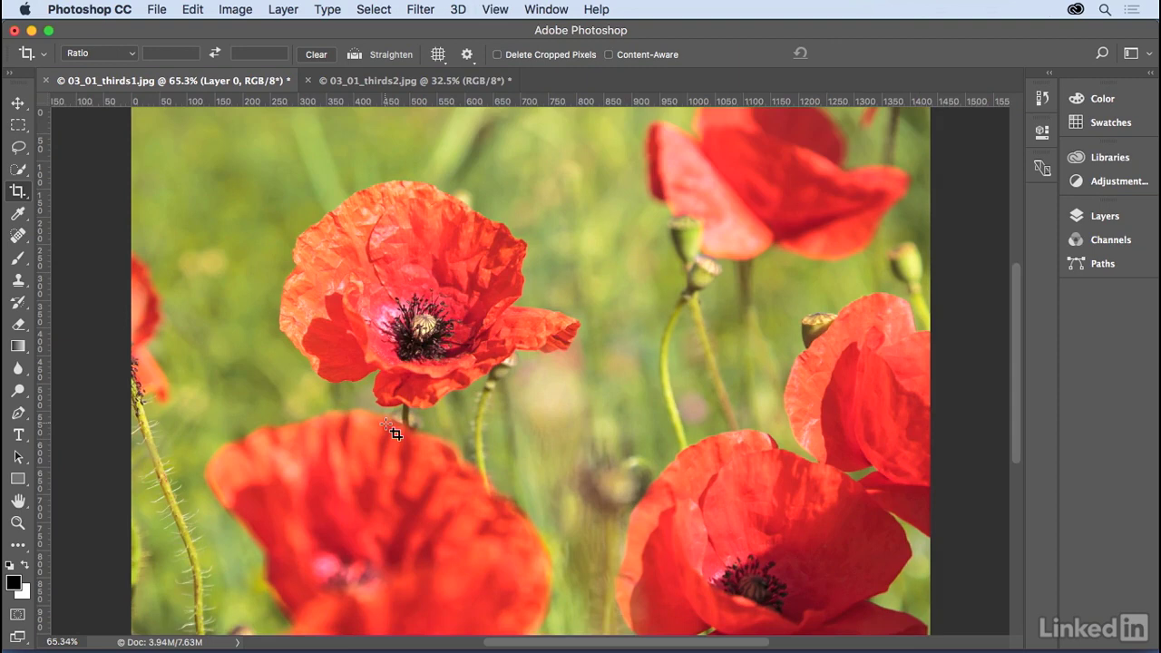
key(super)
key(super+z)
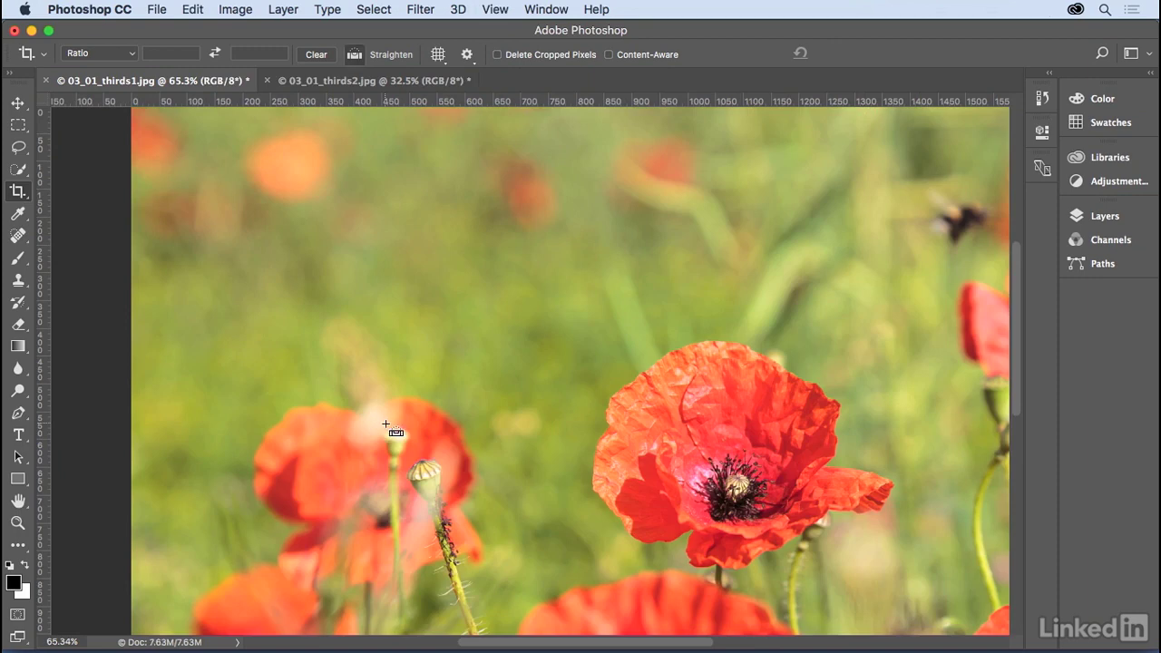
key(super+0)
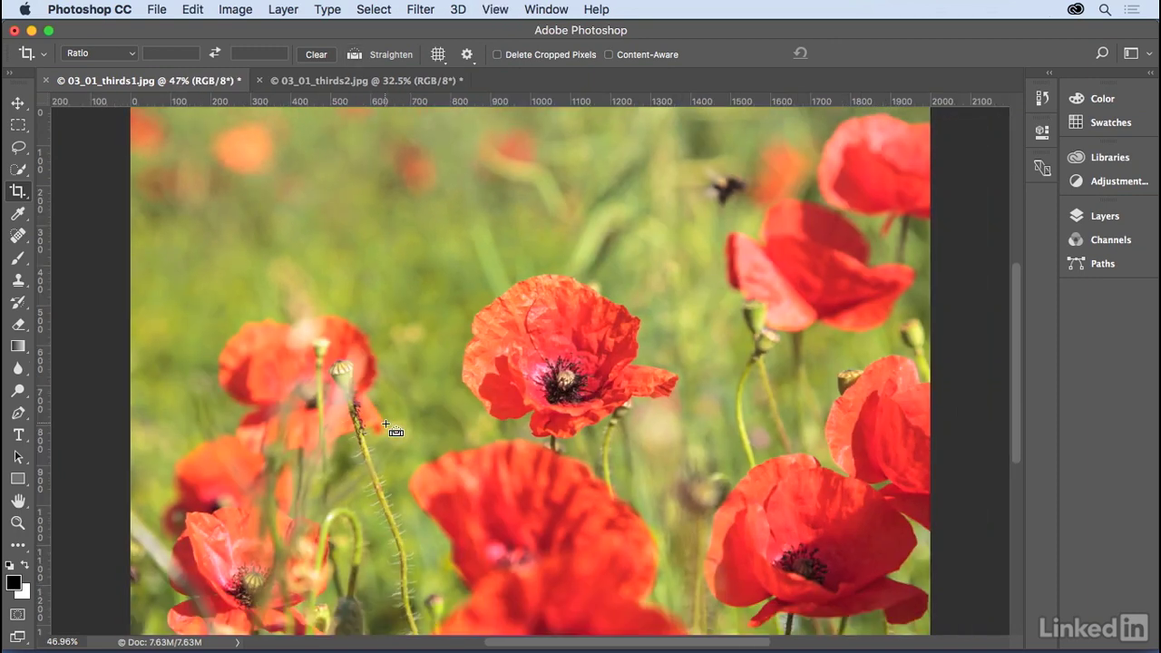
key(super+z)
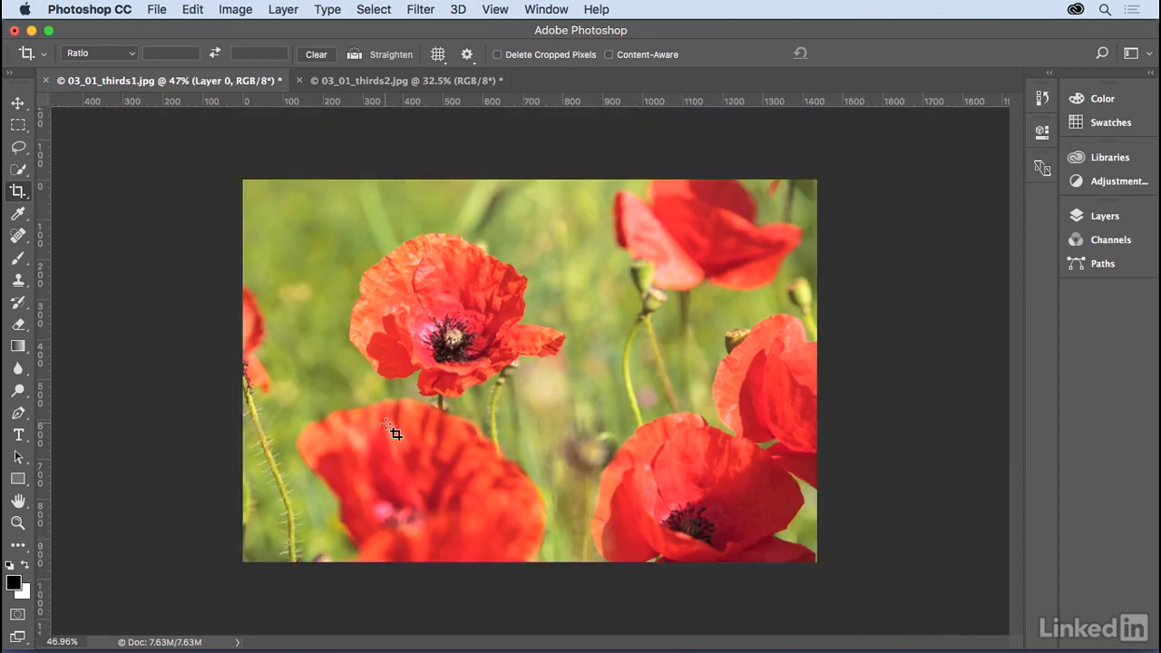
key(super+0)
key(super+plus)
key(super+plus)
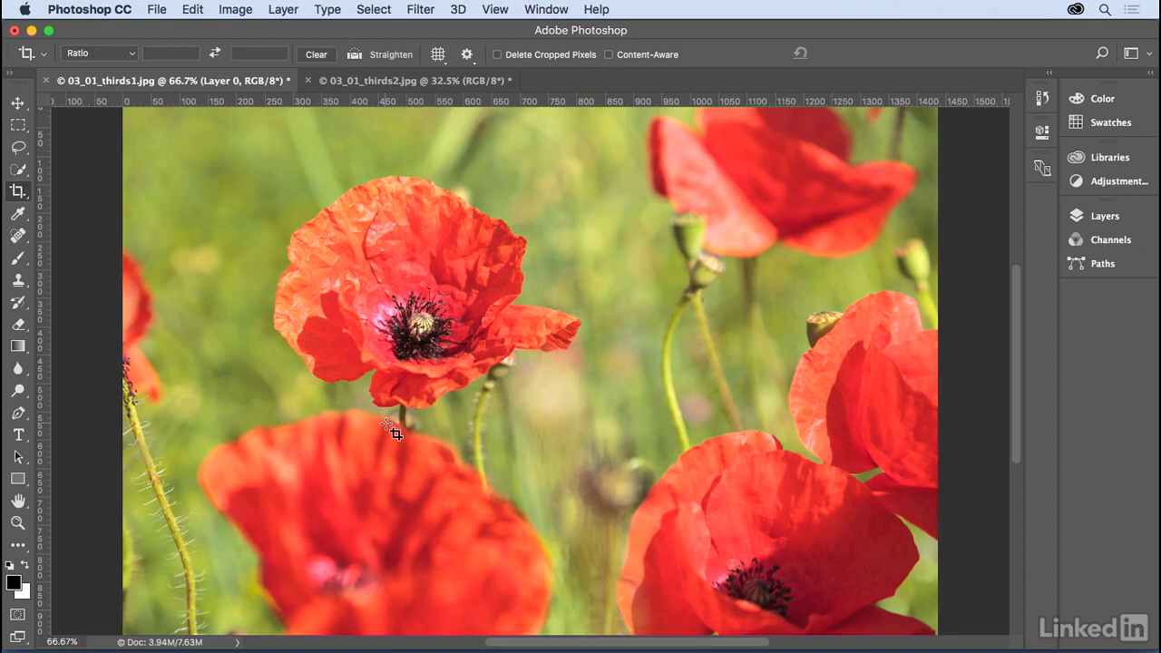
- Switch to 03_01_thirds2.jpg, bring up its crop preview and cycle through the overlays back to Rule of Thirds
click(379, 81)
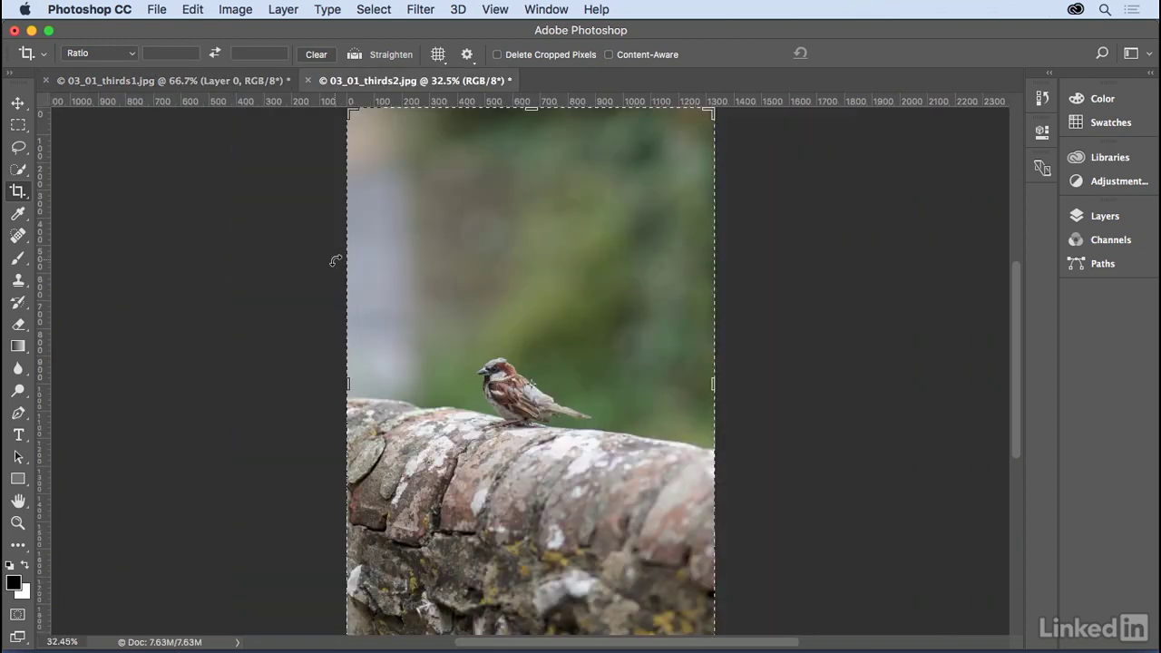
click(465, 218)
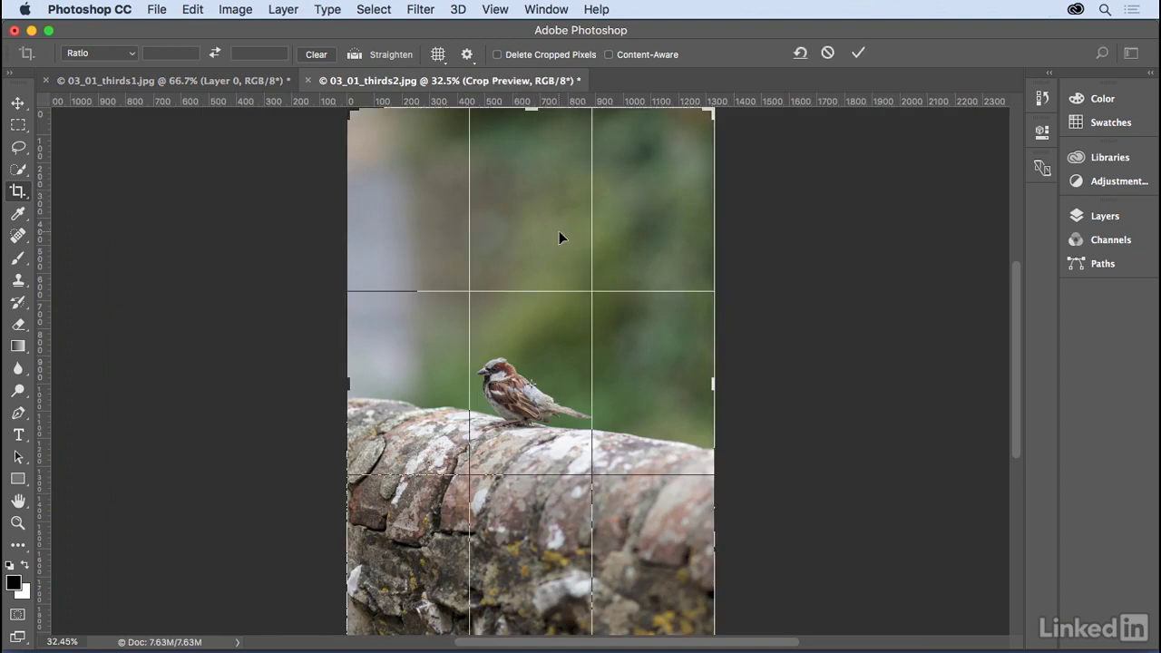
key(o)
key(o)
key(o)
key(o)
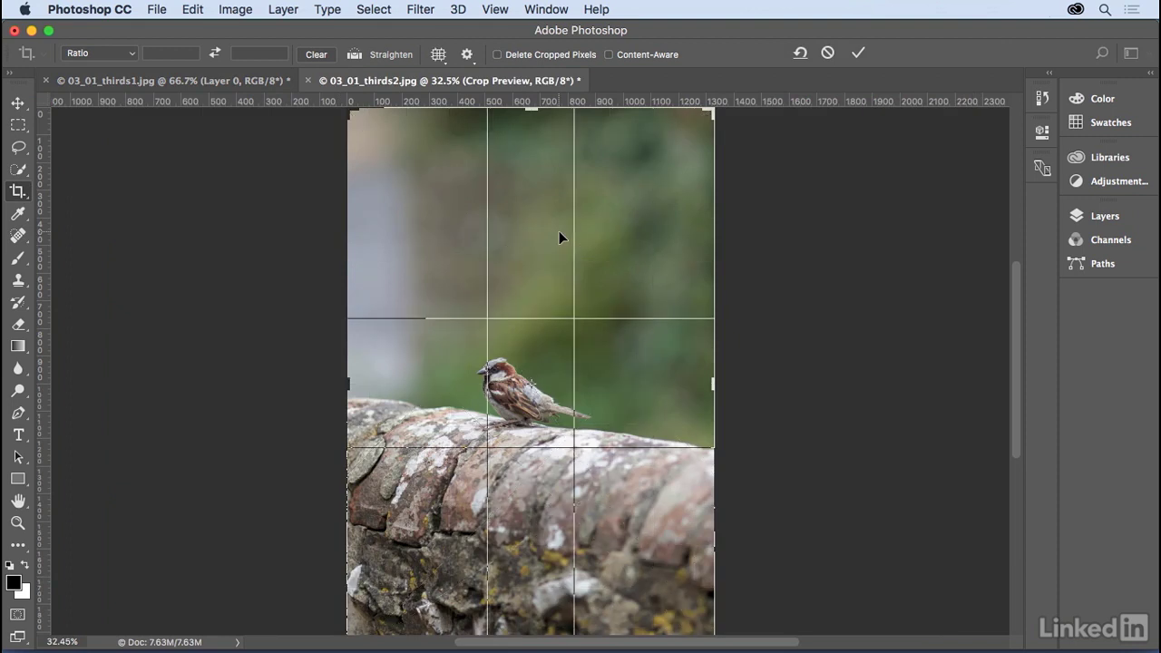
key(o)
key(o)
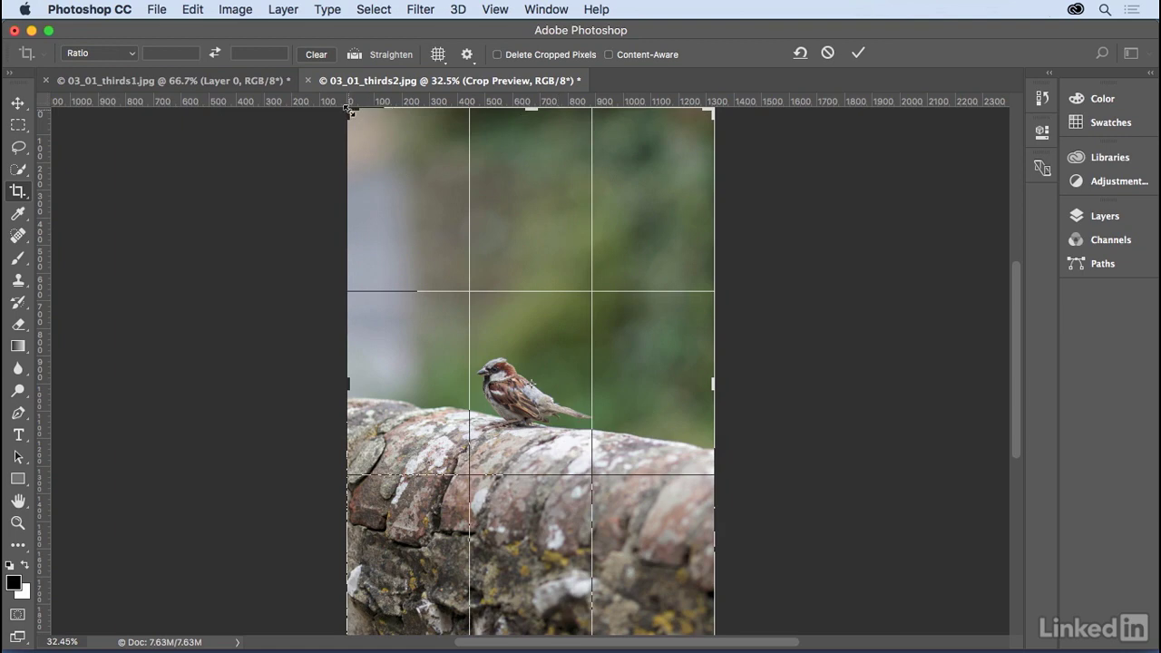
- Crop the sparrow photo to about 830 by 1240 px, placing the bird near the upper-left thirds intersection
drag(353, 116, 372, 144)
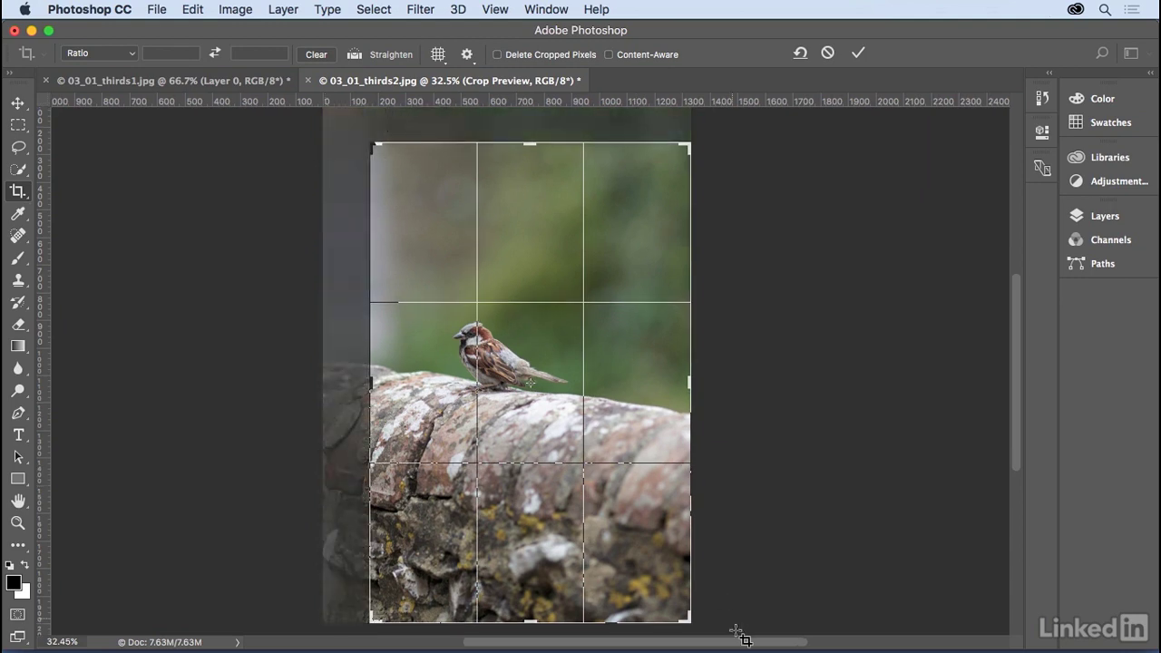
drag(689, 633, 657, 581)
drag(544, 367, 507, 285)
drag(662, 575, 647, 573)
drag(522, 348, 513, 327)
key(Return)
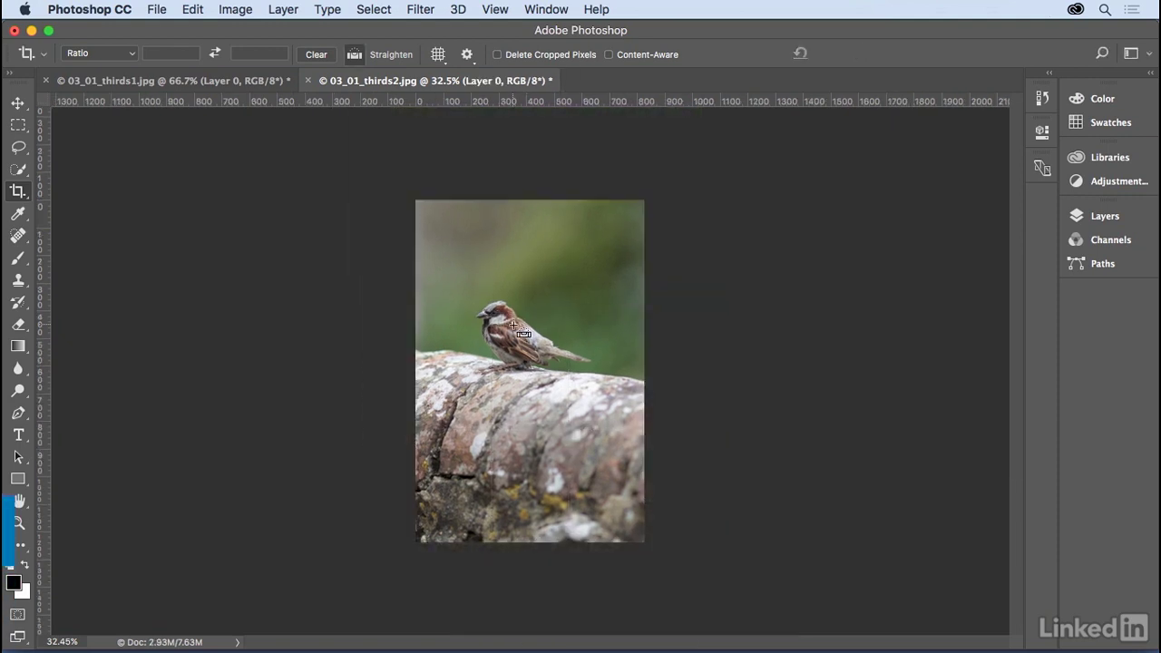
- Compare the cropped sparrow photo with its original framing by undoing and reapplying the crop
key(super+0)
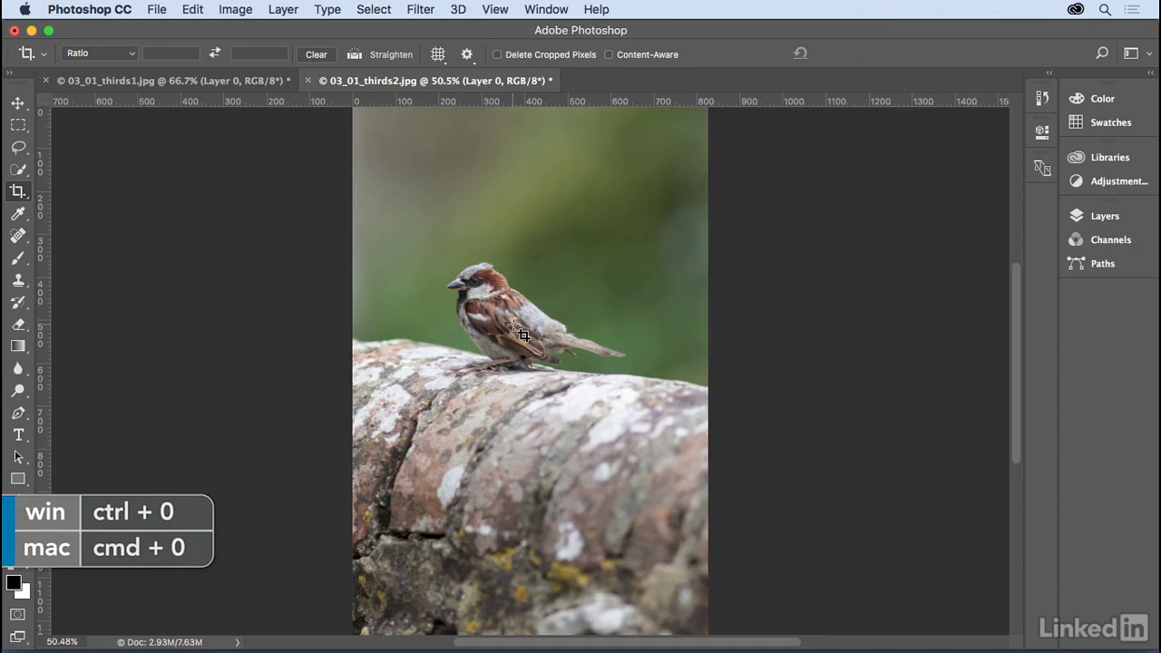
key(super)
key(super+z)
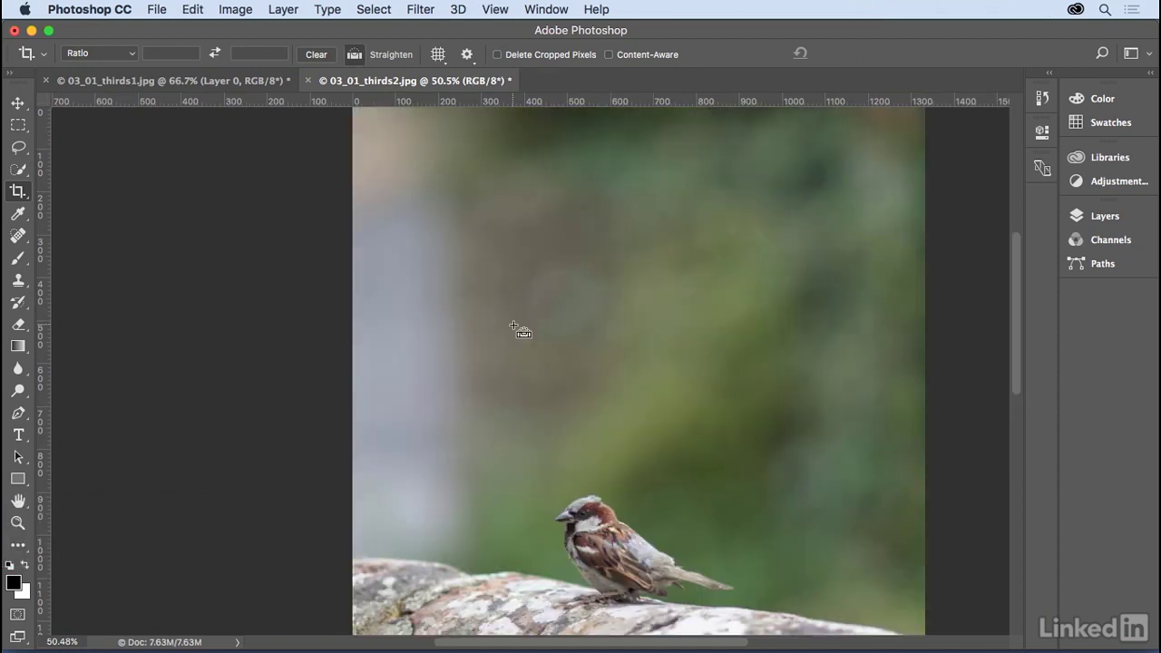
scroll(513, 327, down, 3)
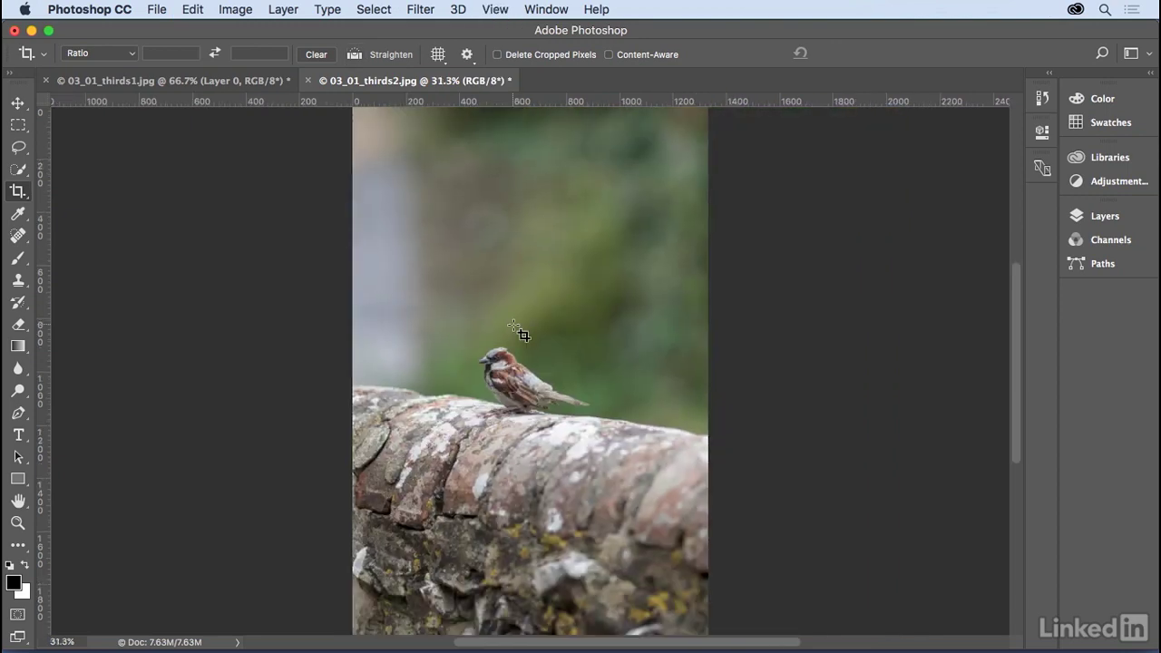
key(super+shift+z)
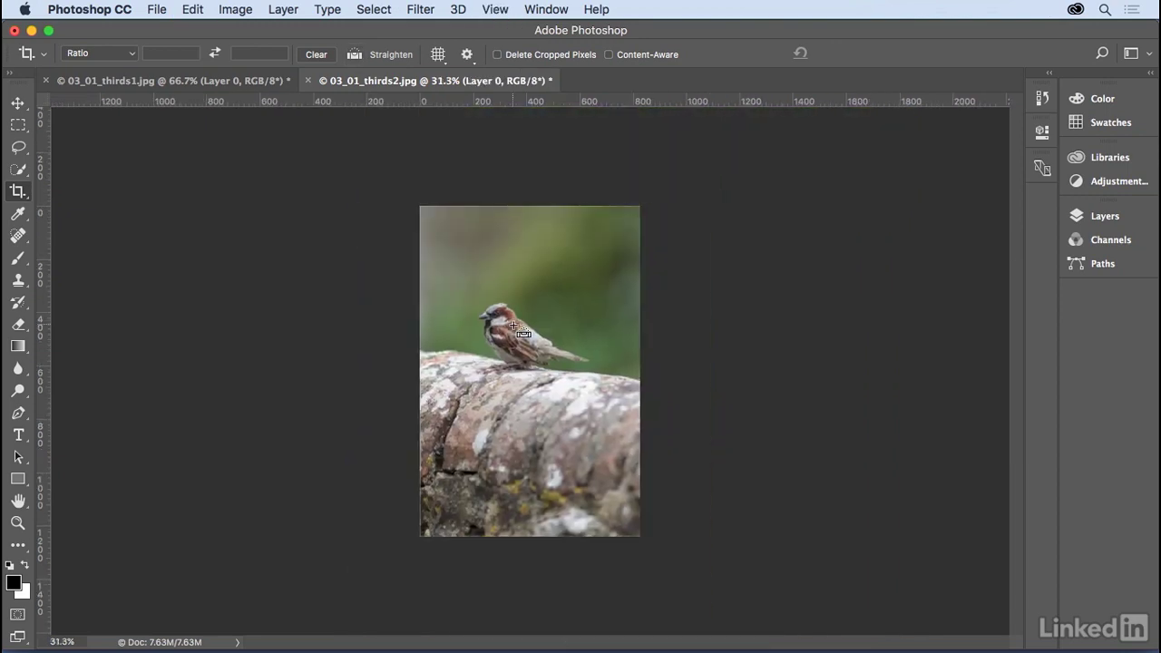
key(super+equal)
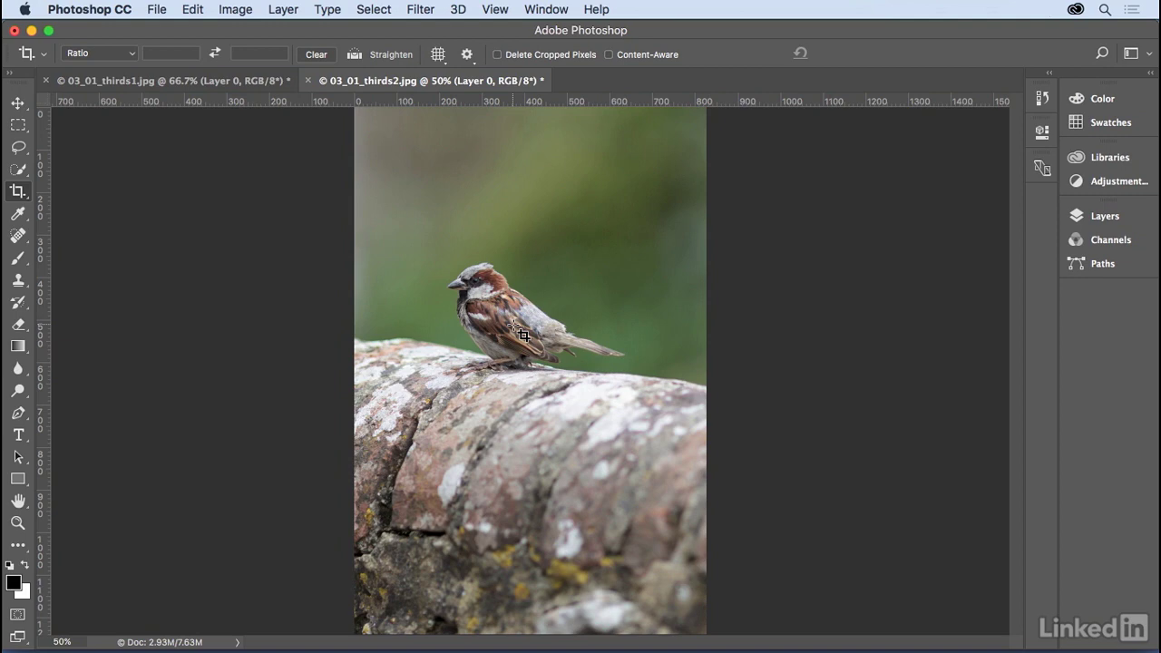
click(438, 55)
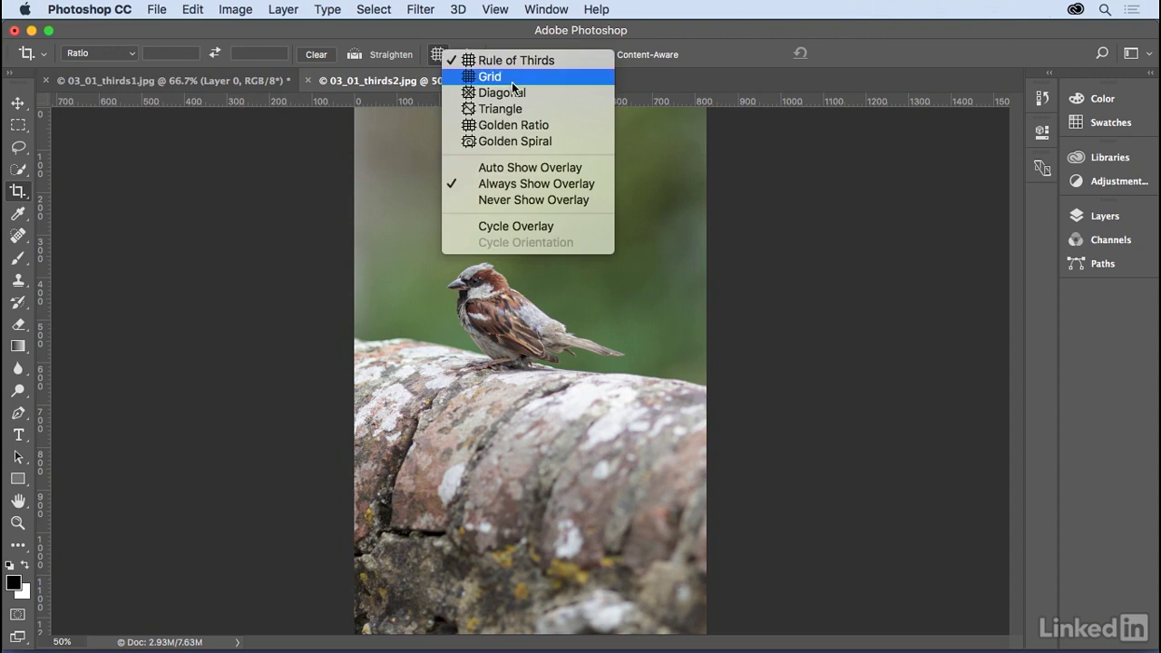
click(168, 266)
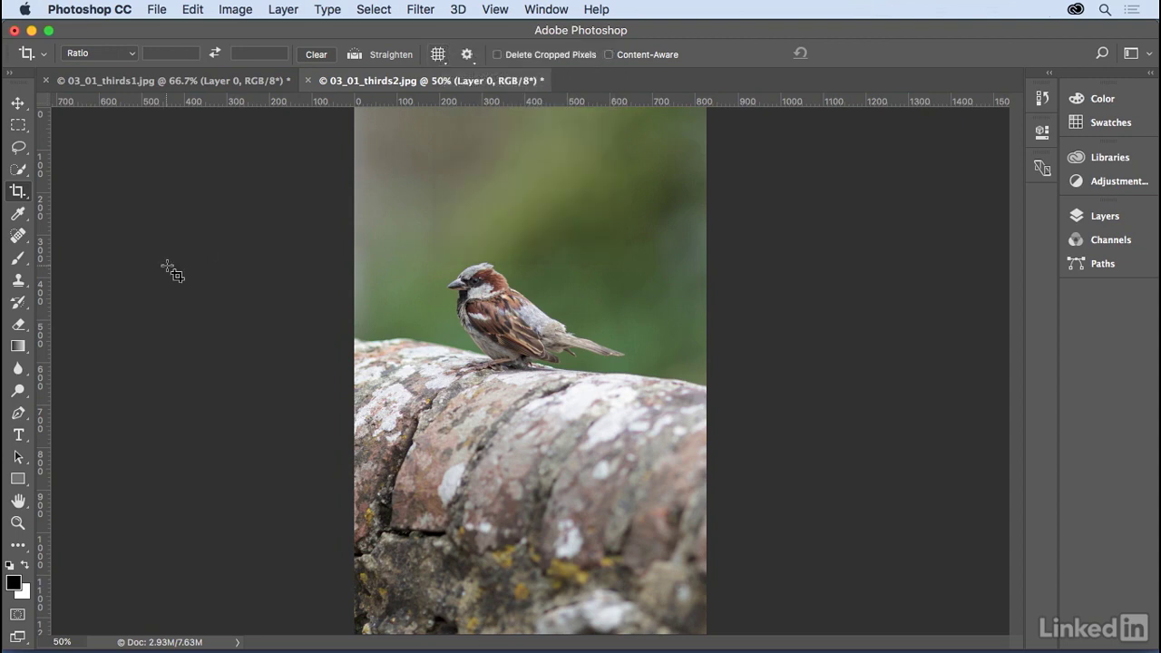